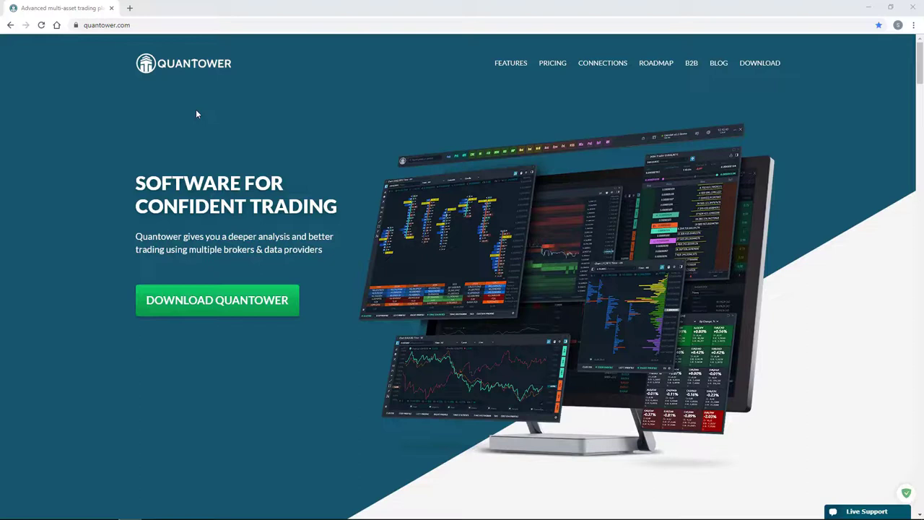
Go from the quantower.com home page to the Quantower download page.
click(179, 26)
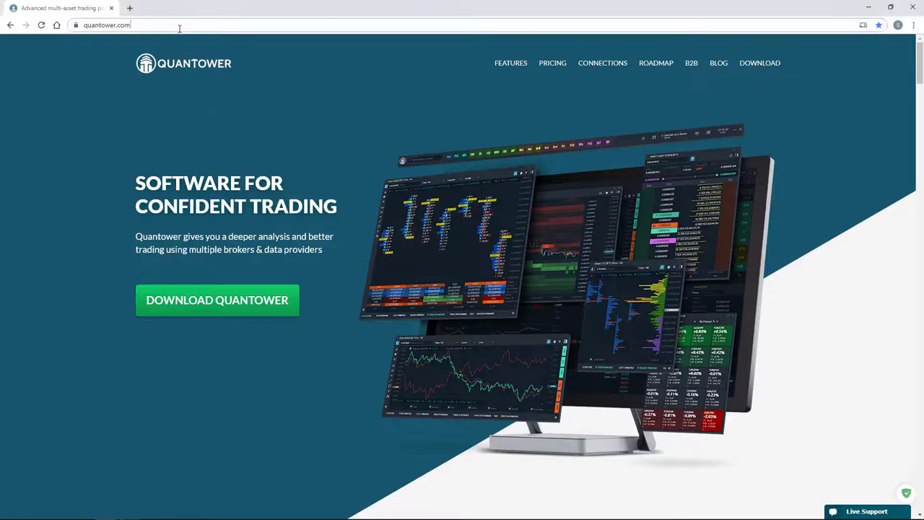
click(199, 146)
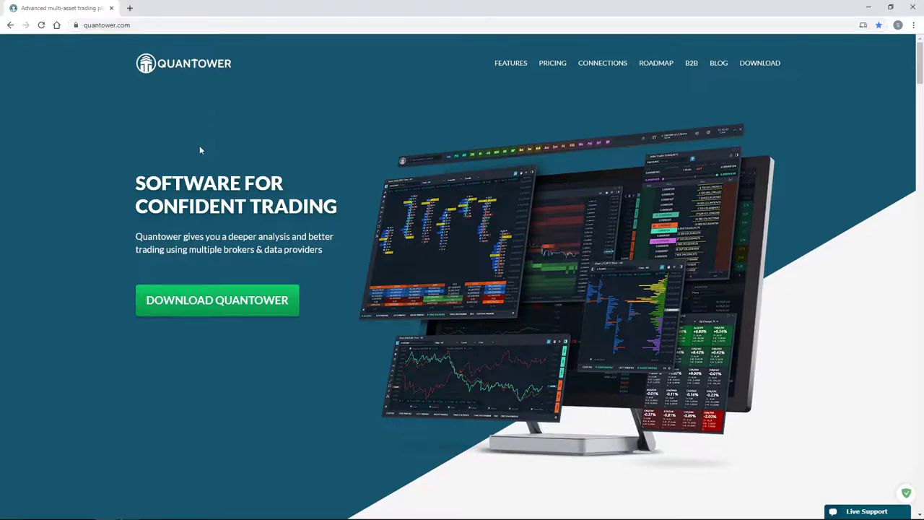
click(186, 298)
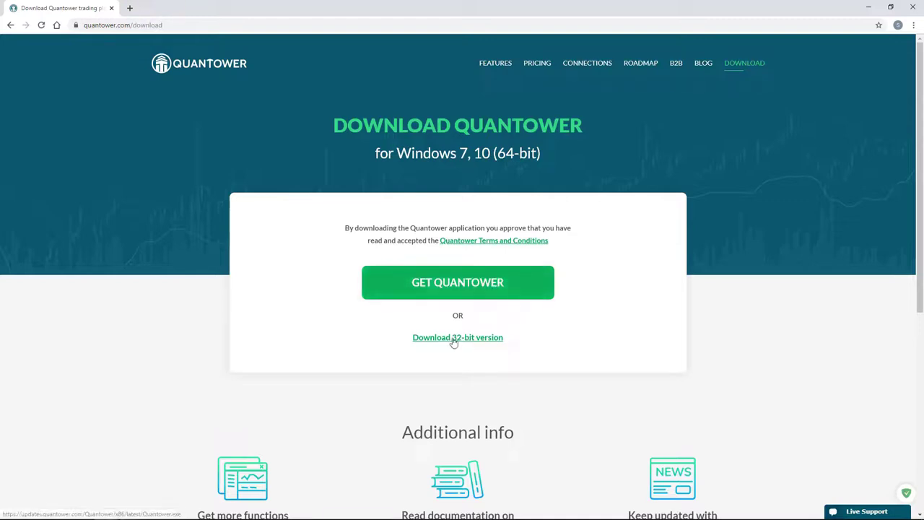
Download the 64-bit Quantower.exe installer for Windows.
click(455, 291)
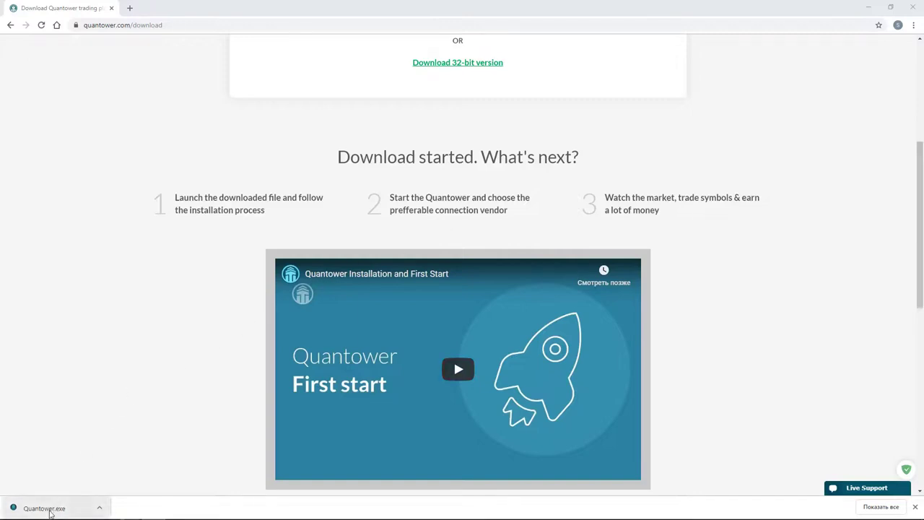
Run Quantower.exe, extract it into the Downloads folder, and minimize Chrome while it launches.
click(51, 510)
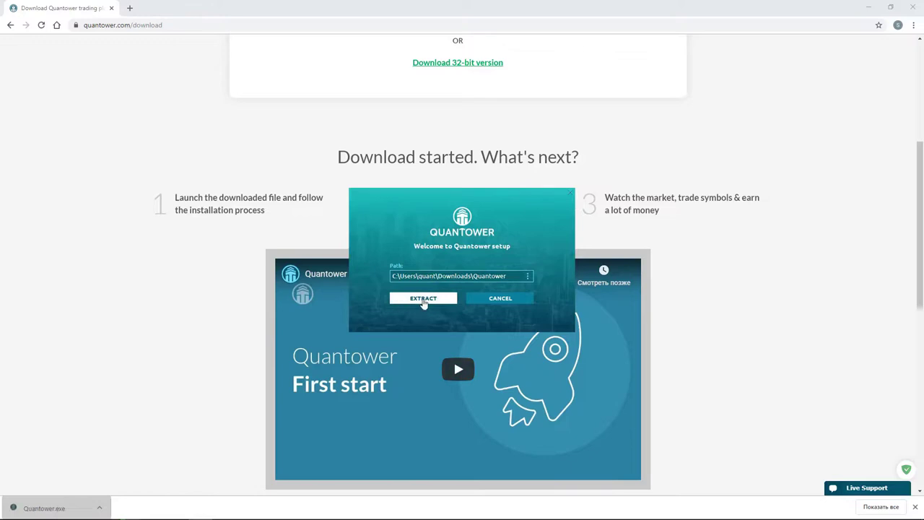
click(424, 299)
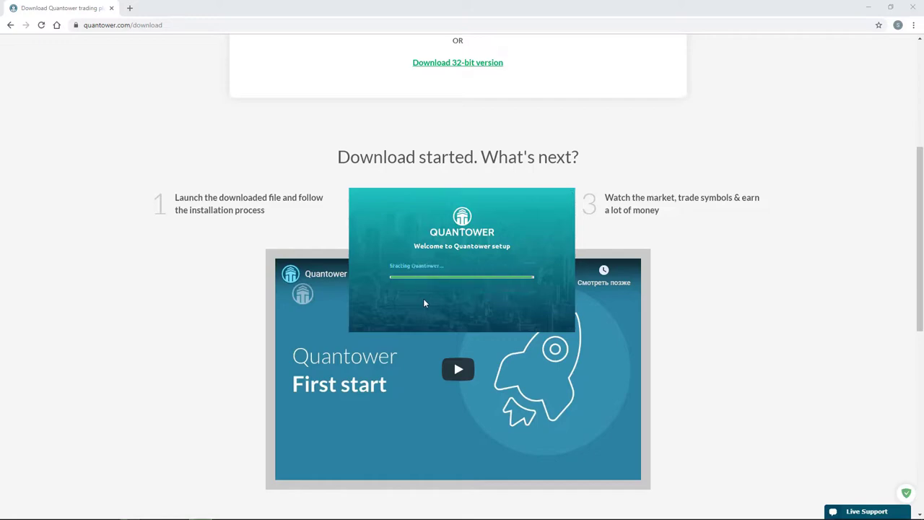
click(869, 7)
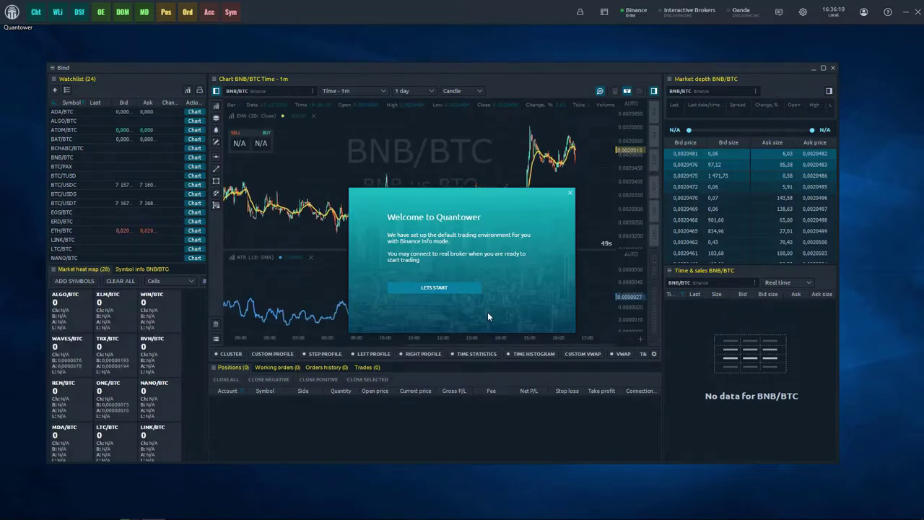
Dismiss the Welcome to Quantower message and maximize the Bind workspace window.
click(459, 289)
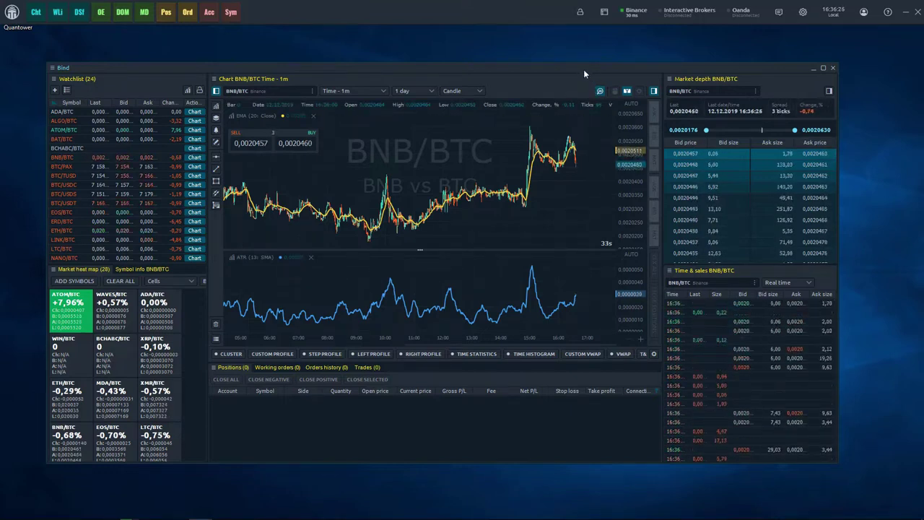
click(824, 67)
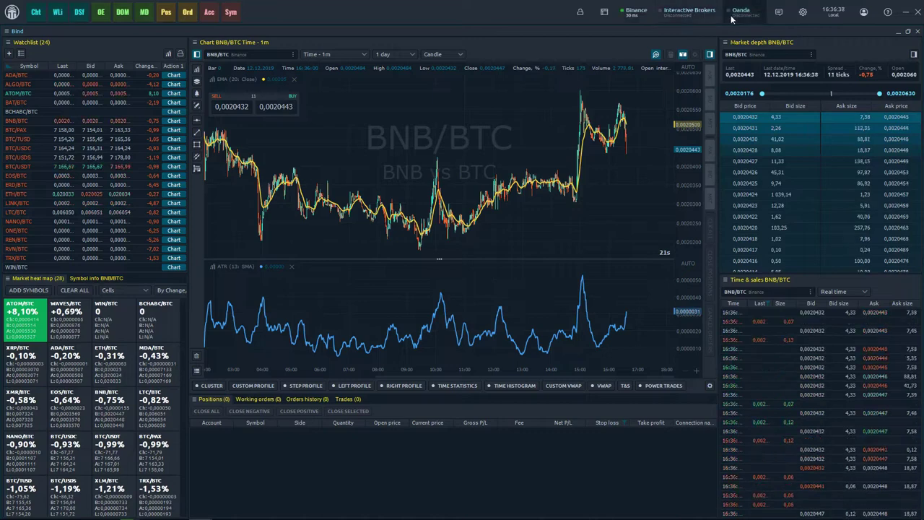
Select Rithmic in the connections list, keeping the login mode on DEMO.
click(699, 16)
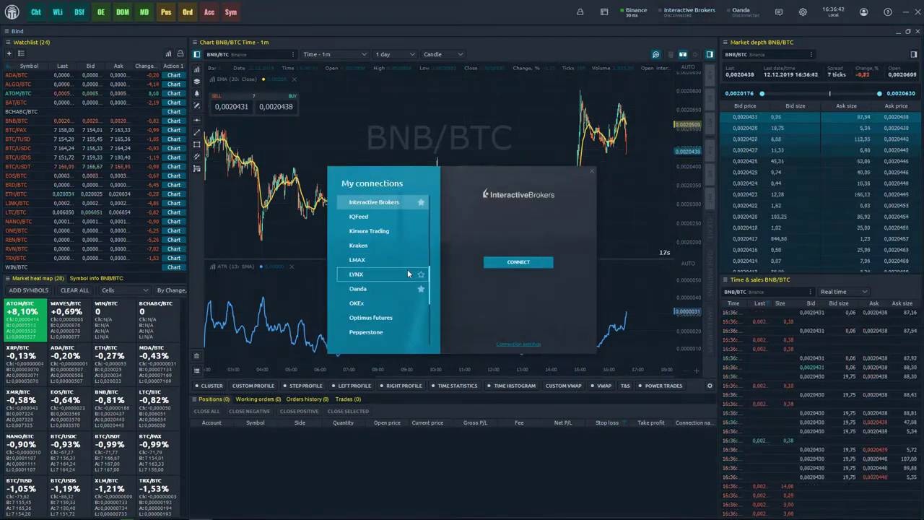
scroll(401, 287, down, 3)
scroll(399, 286, down, 3)
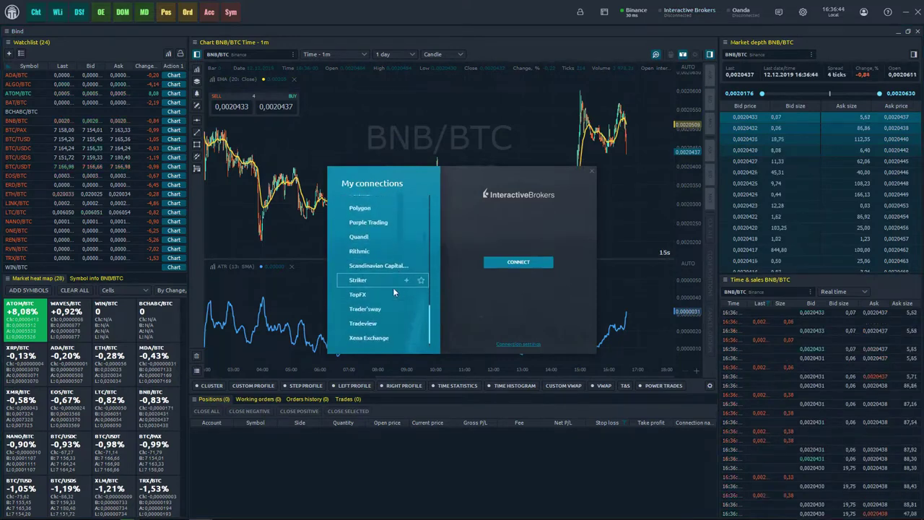
click(383, 251)
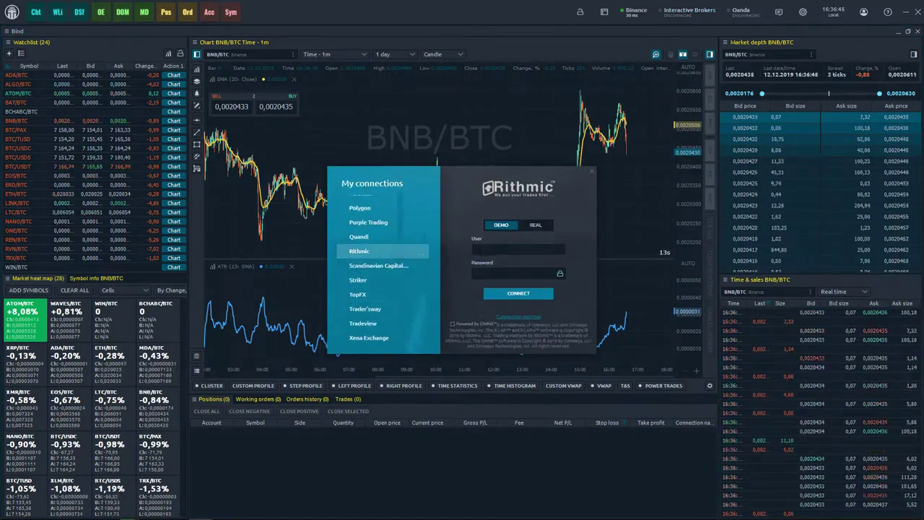
click(536, 225)
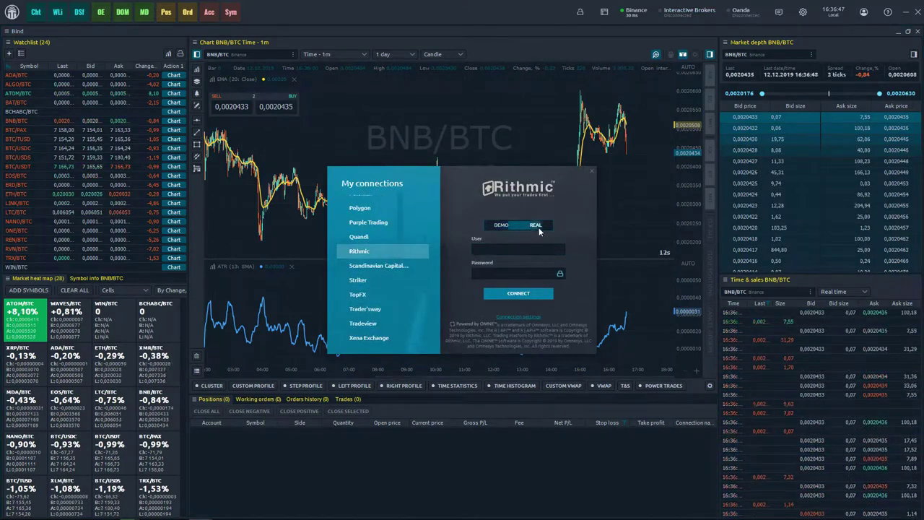
click(500, 225)
Enter the Rithmic user e-mail and account password, then connect.
click(477, 249)
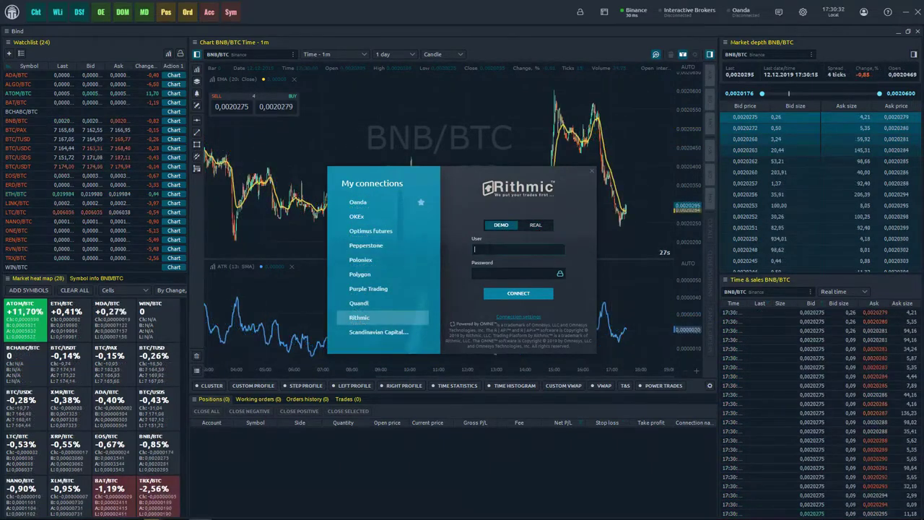
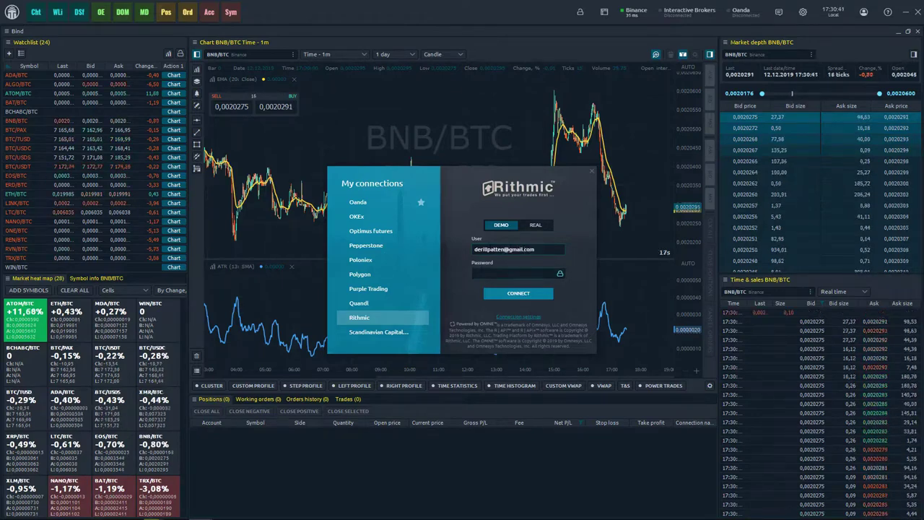
key(Tab)
text(************)
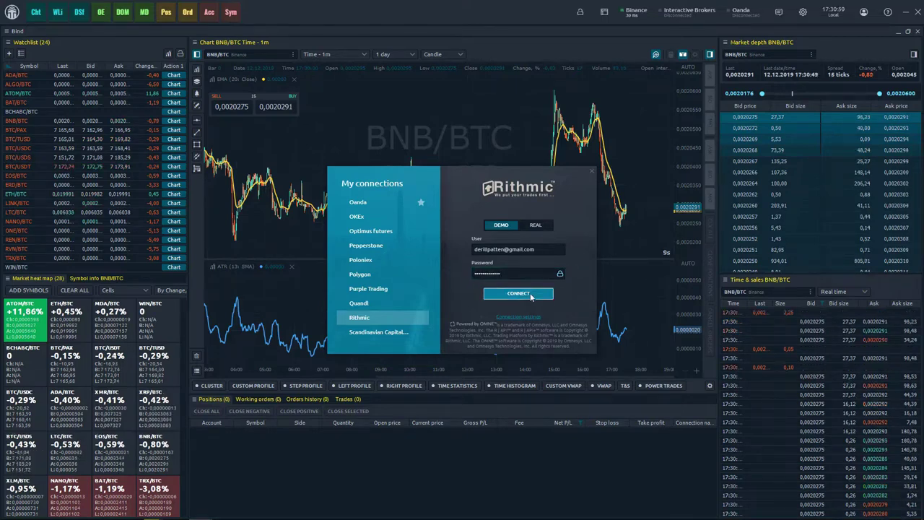
click(531, 295)
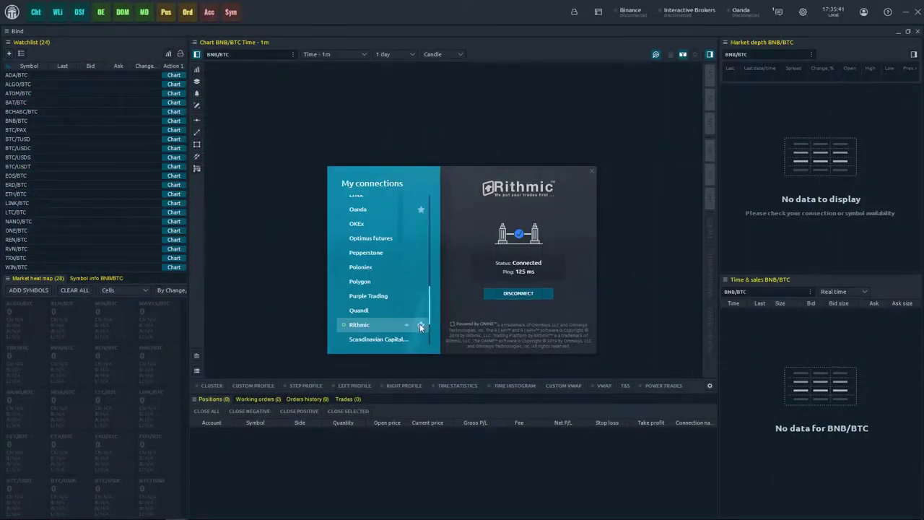
Star Rithmic as a favourite connection and unstar Oanda and Interactive Brokers.
click(421, 325)
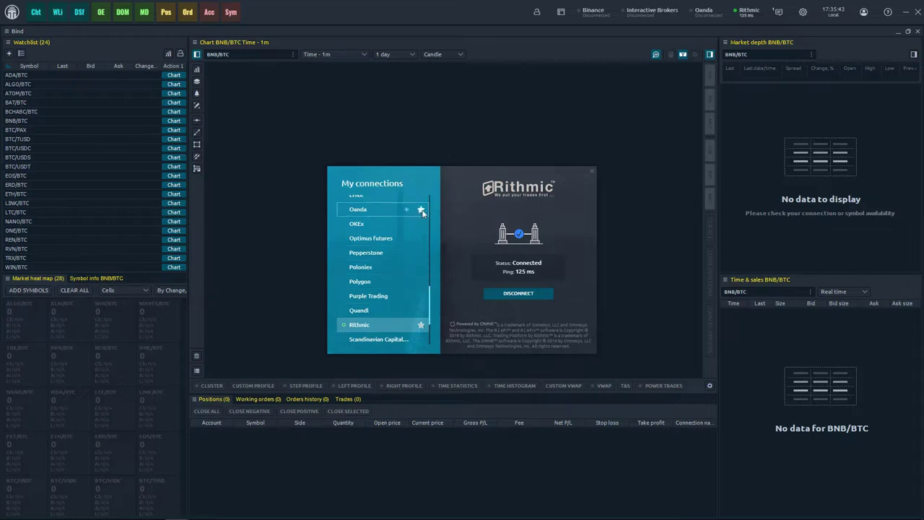
click(421, 209)
scroll(421, 210, up, 4)
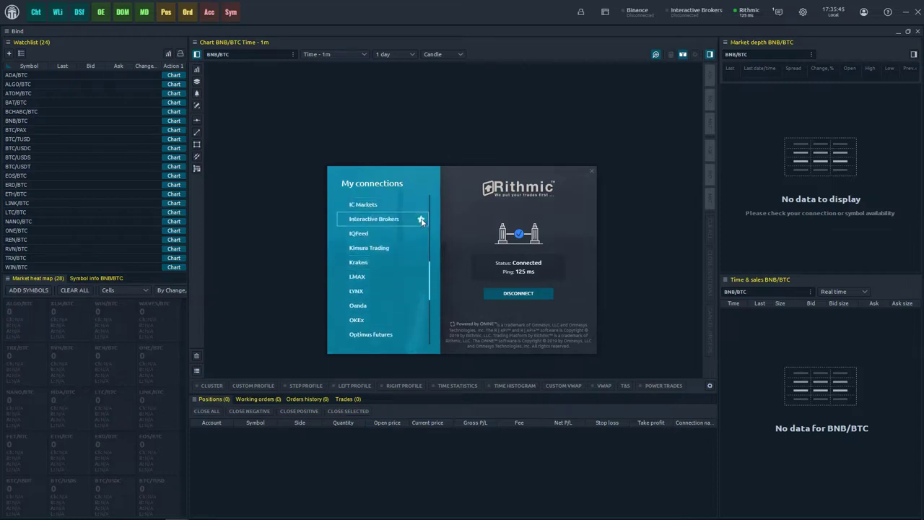
click(421, 219)
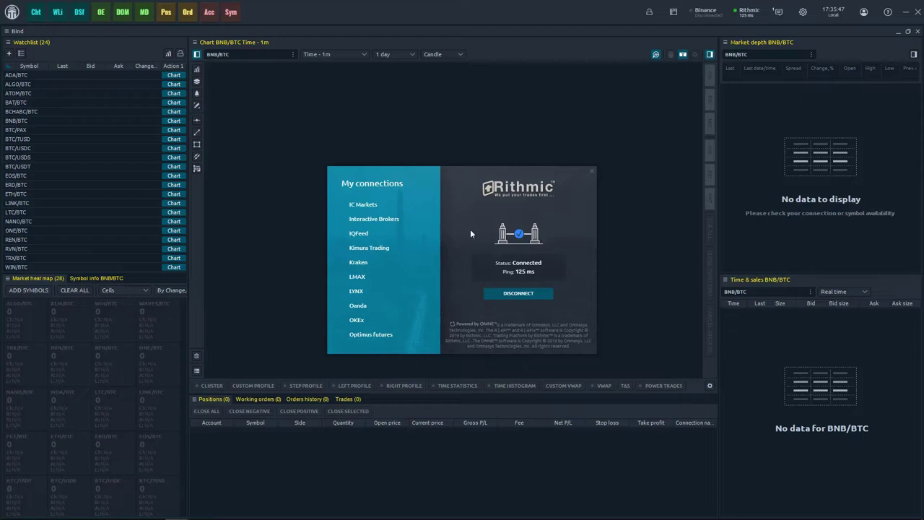
click(592, 172)
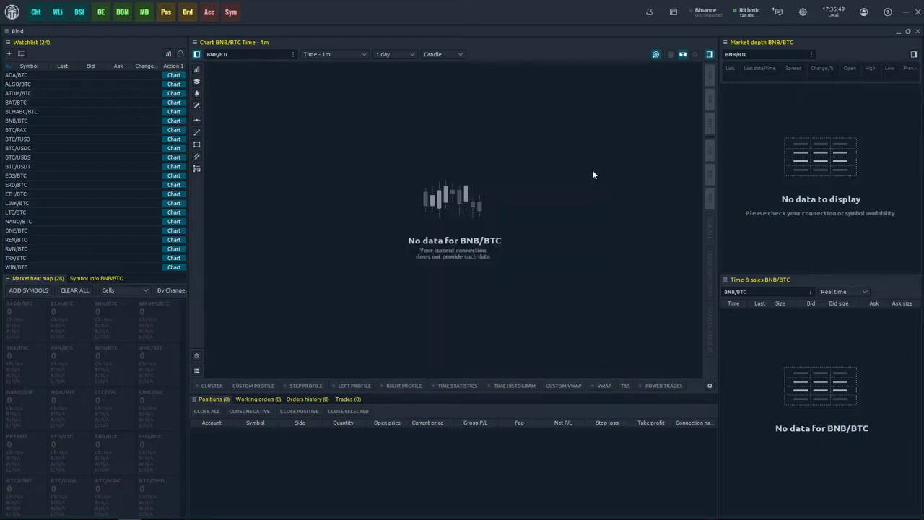
Load the ESZ9 E-Mini S&P 500 contract from CME Futures > ES onto the chart.
click(253, 55)
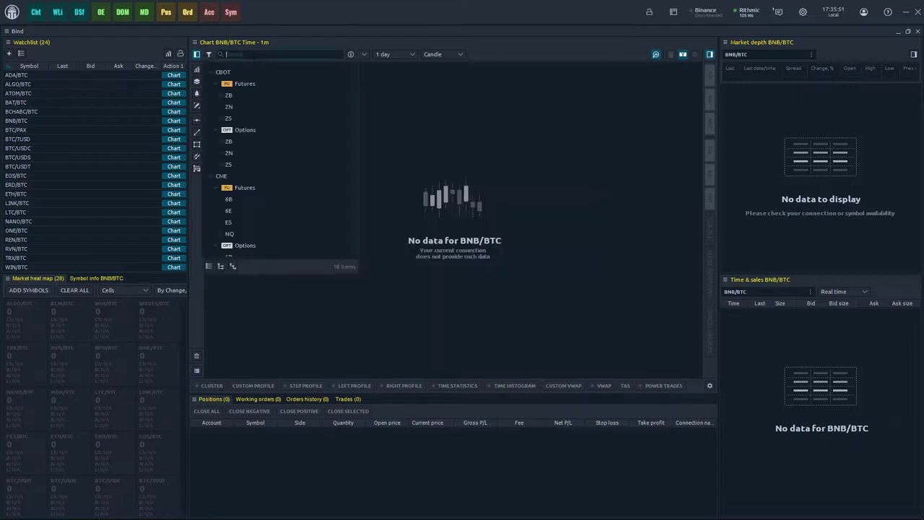
click(222, 222)
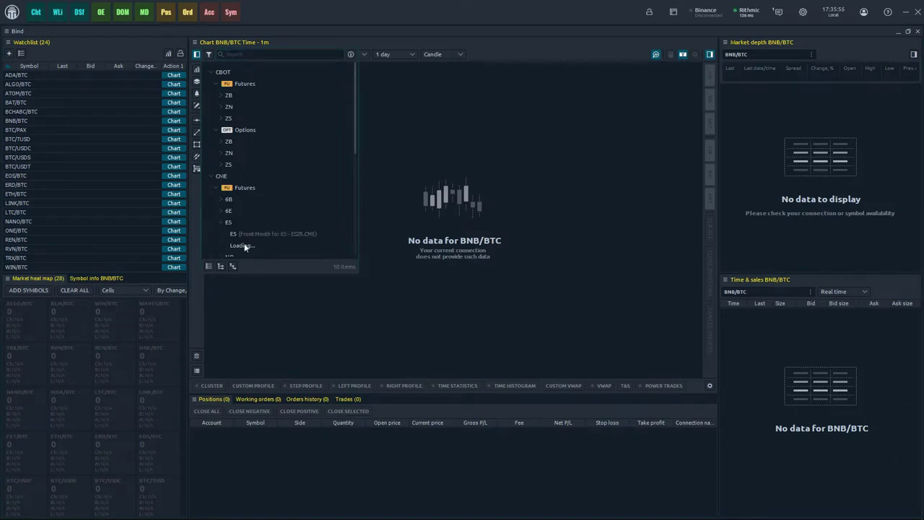
click(244, 245)
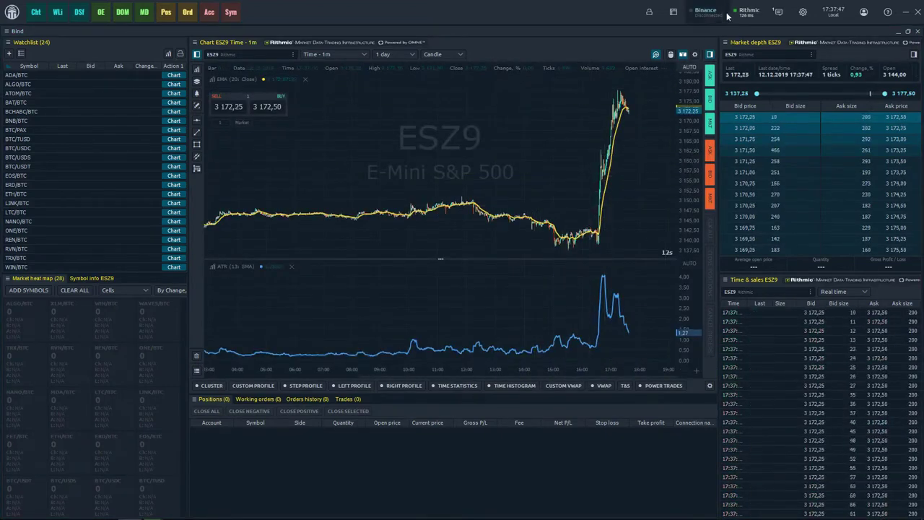
click(735, 18)
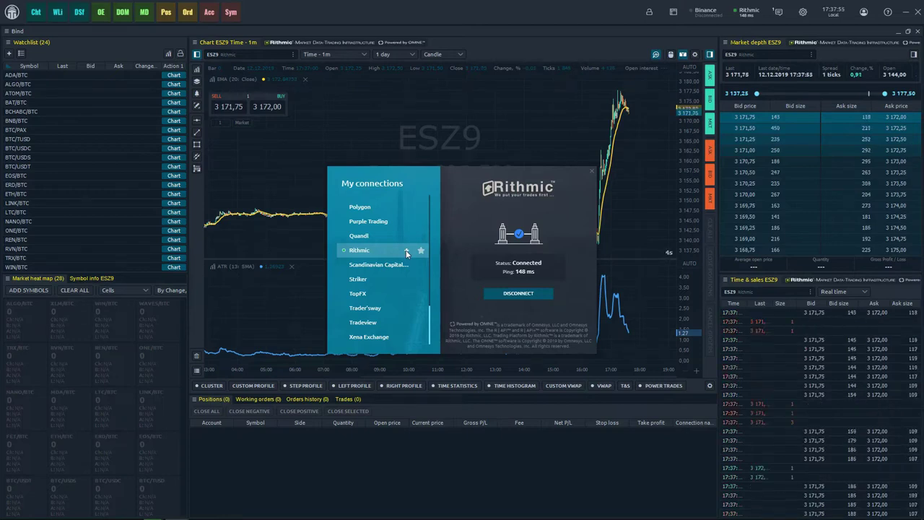
Add a second Rithmic connection, save its name as Rithmic #1, and set it to REAL login.
click(406, 250)
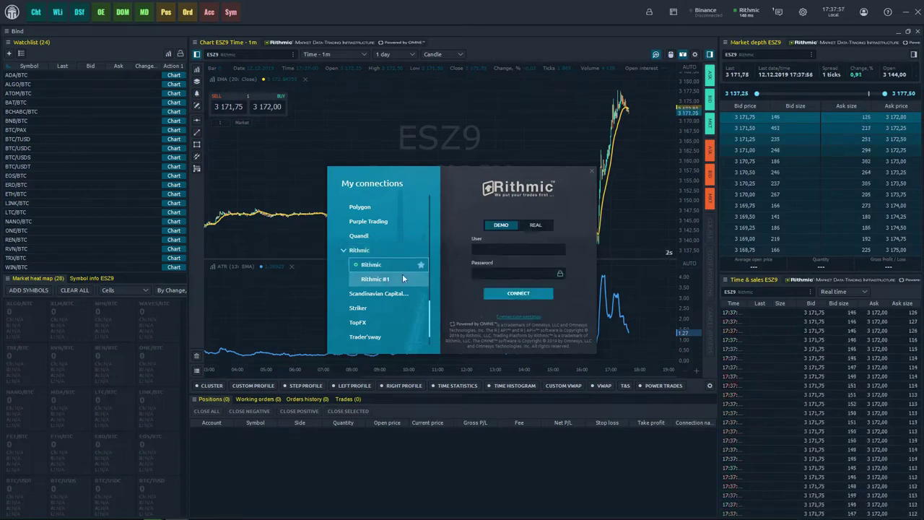
right_click(401, 278)
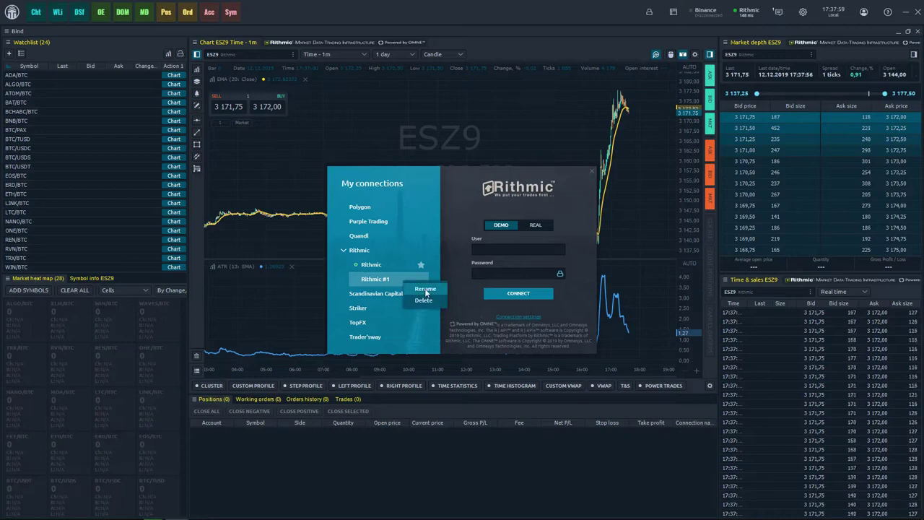
click(425, 288)
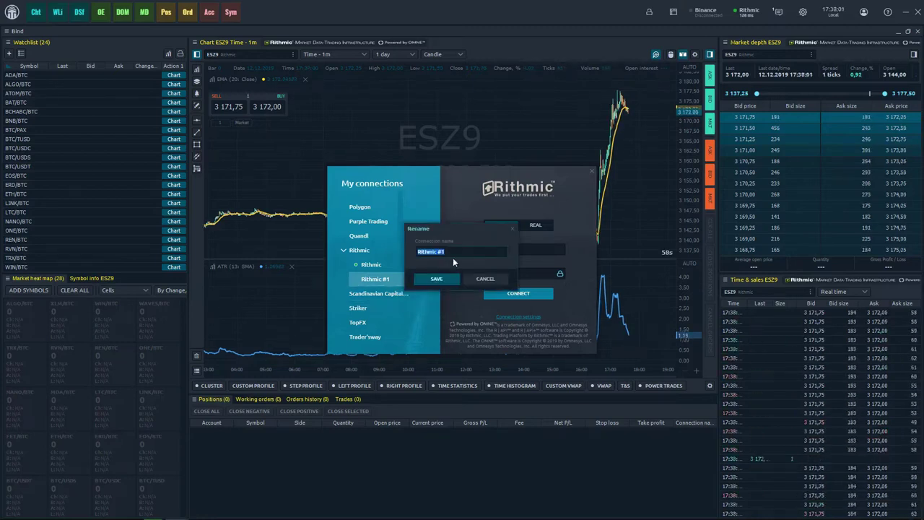
click(436, 279)
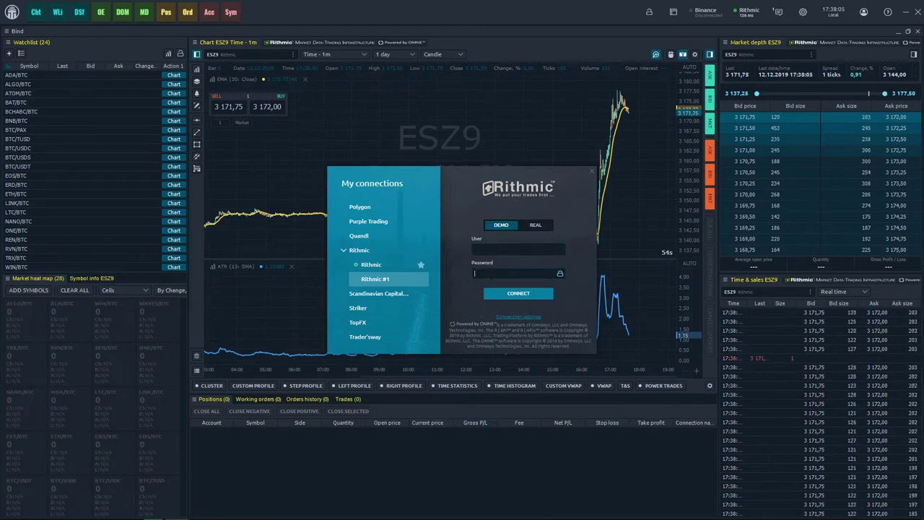
click(535, 225)
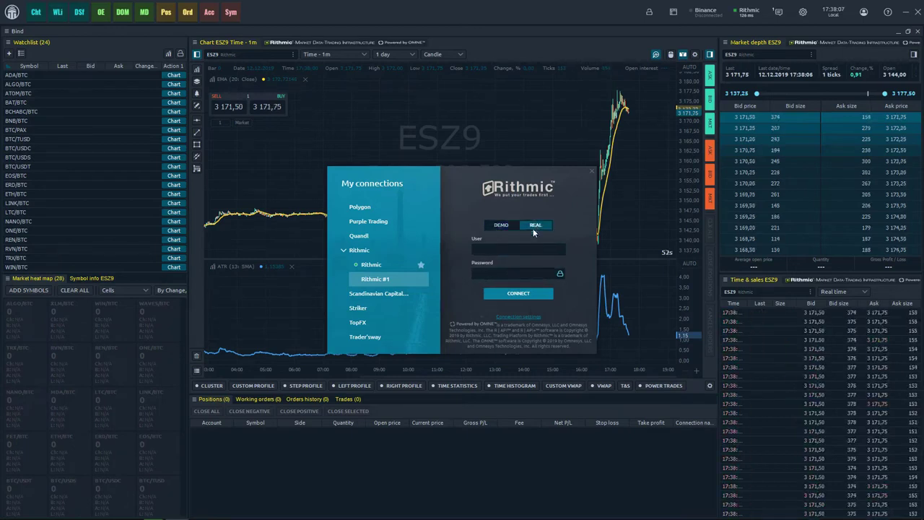